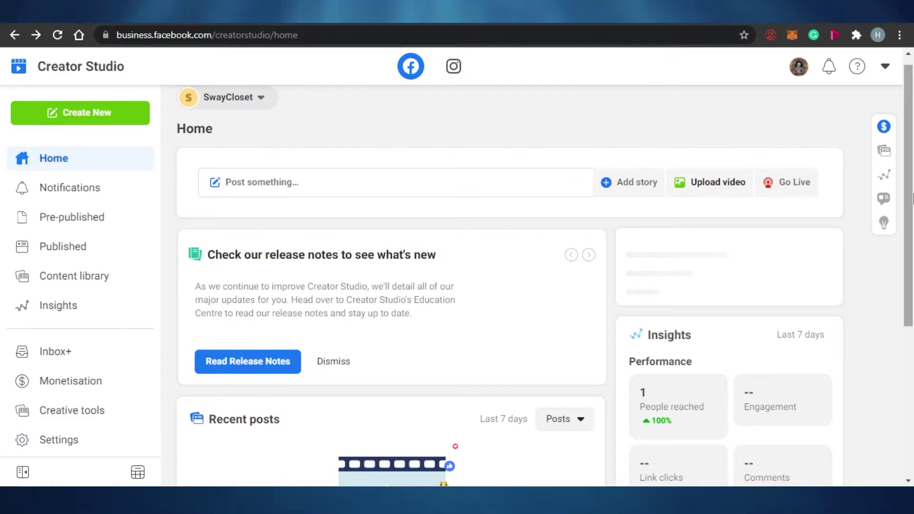
Look over the Facebook home page, including a visit to the Instagram section and back
drag(909, 198, 910, 117)
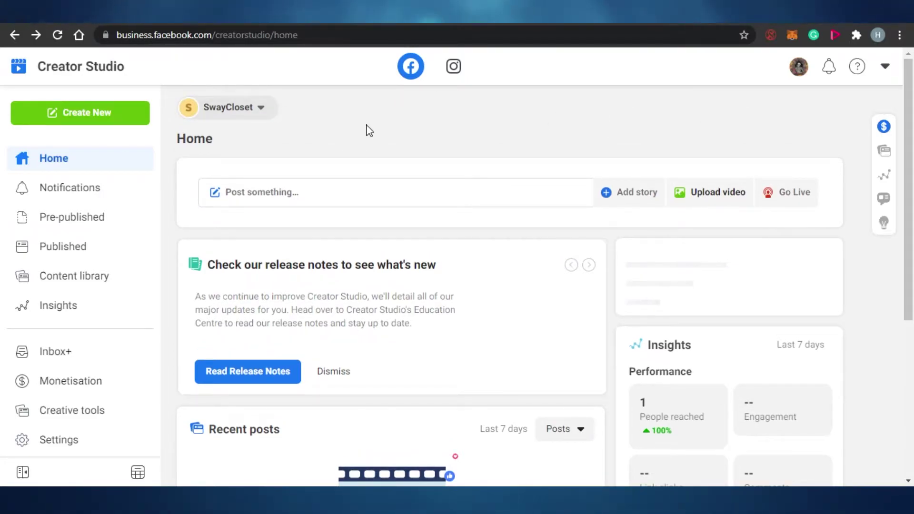
mouse_move(912, 130)
mouse_down()
mouse_move(912, 280)
mouse_move(912, 115)
mouse_up()
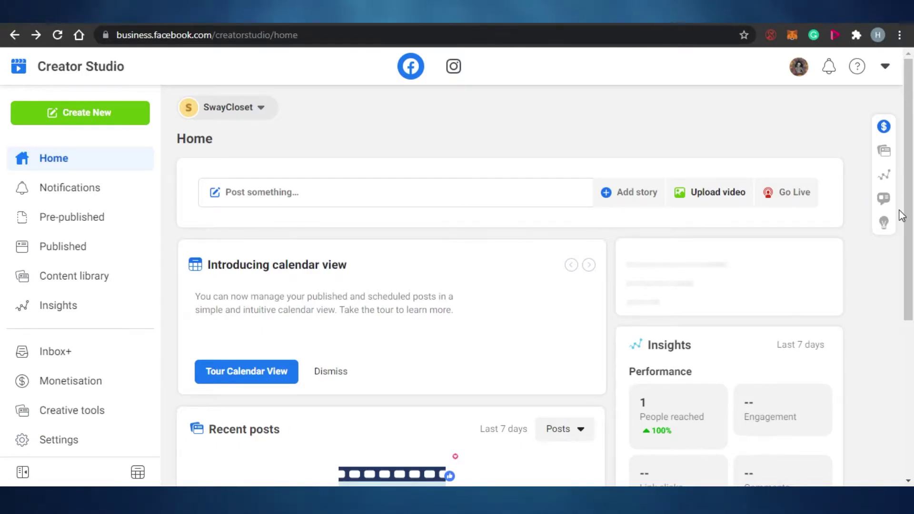
scroll(909, 290, down, 5)
scroll(912, 291, up, 5)
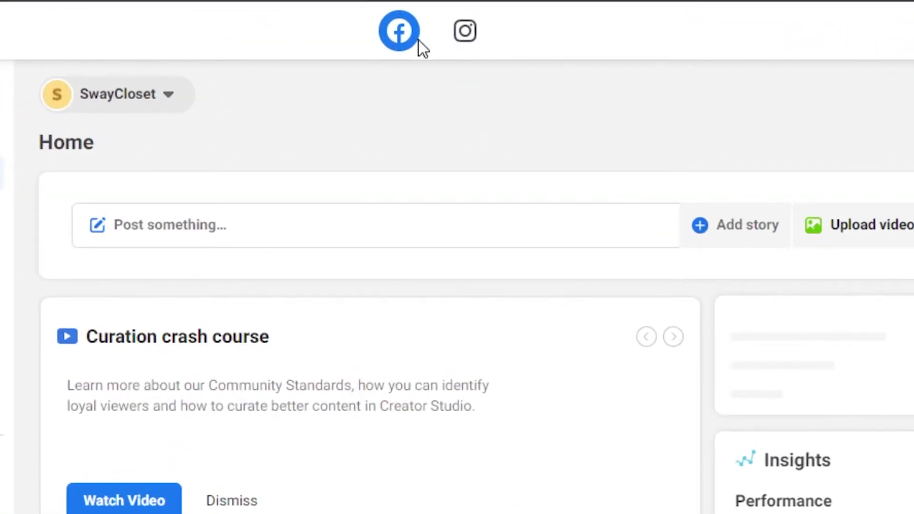
click(464, 34)
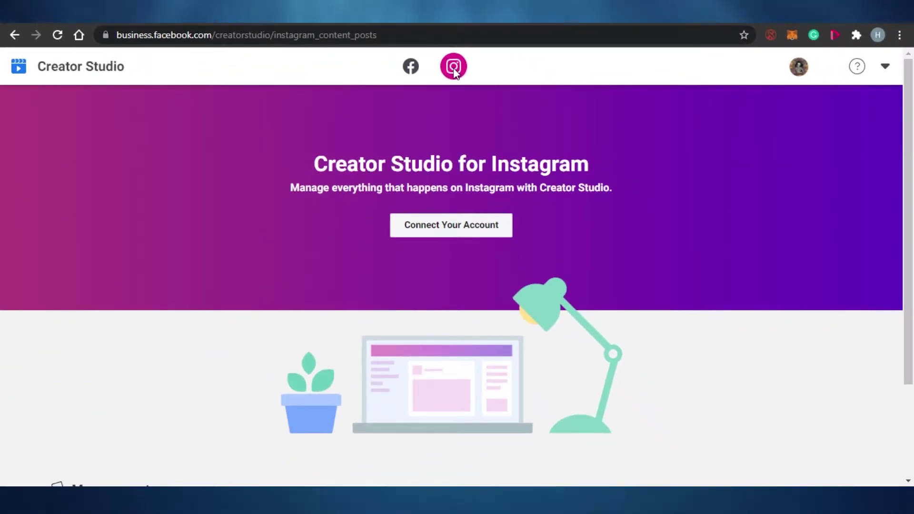
click(405, 73)
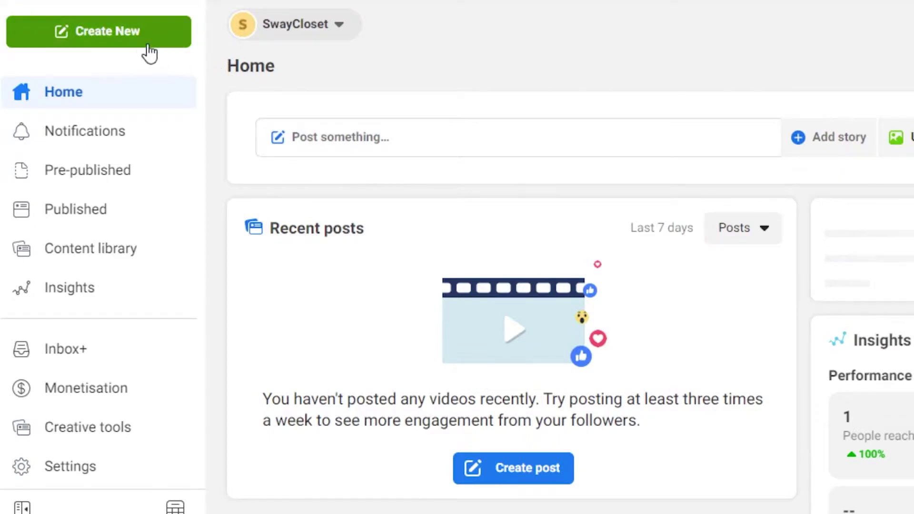
Show the options for creating new content and choose to create a post
click(143, 37)
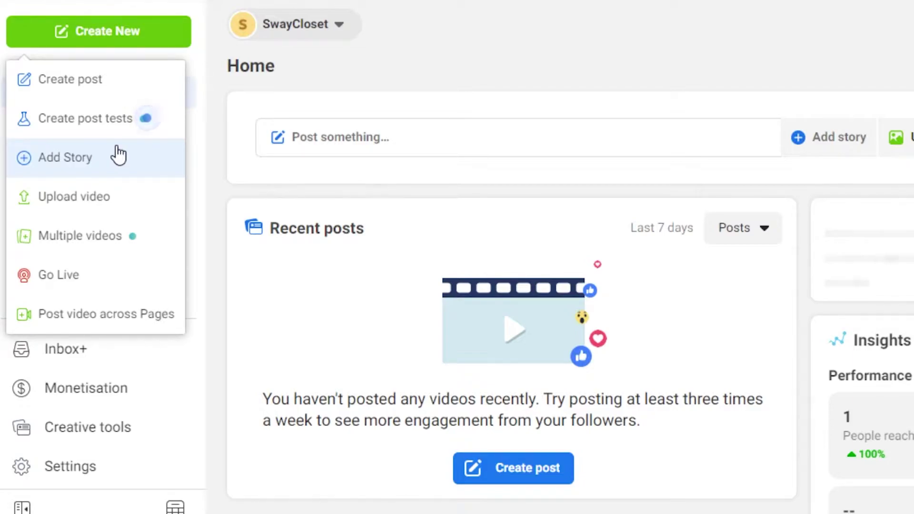
click(94, 79)
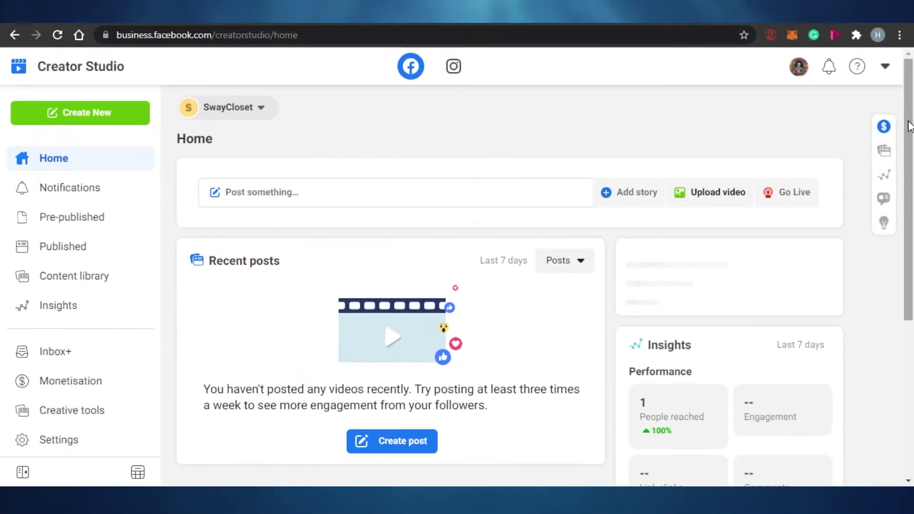
mouse_move(909, 159)
mouse_down()
mouse_move(913, 295)
mouse_move(910, 163)
mouse_up()
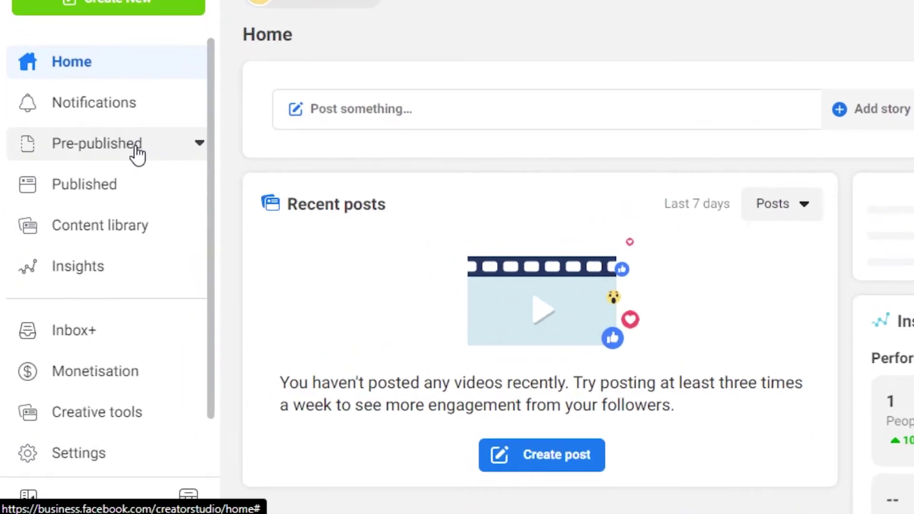
View the Pre-published section with its post types, and open the Published section
click(200, 146)
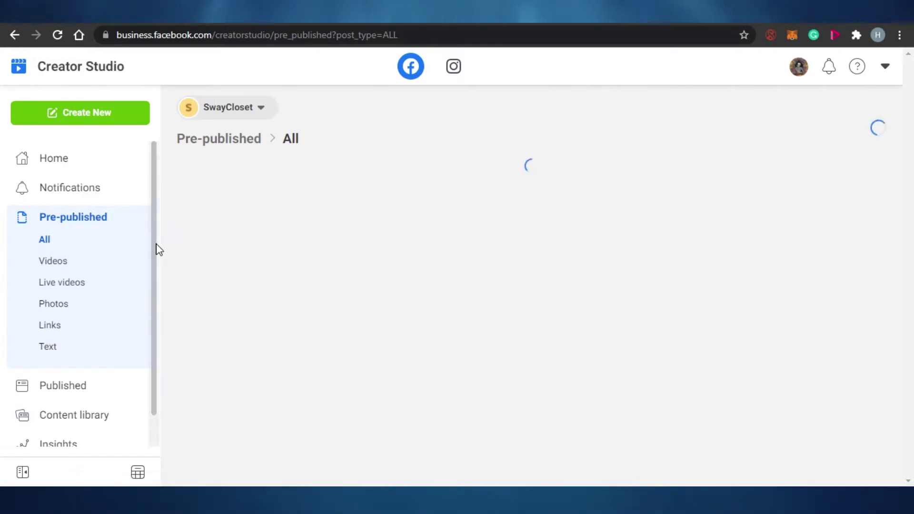
scroll(155, 286, down, 4)
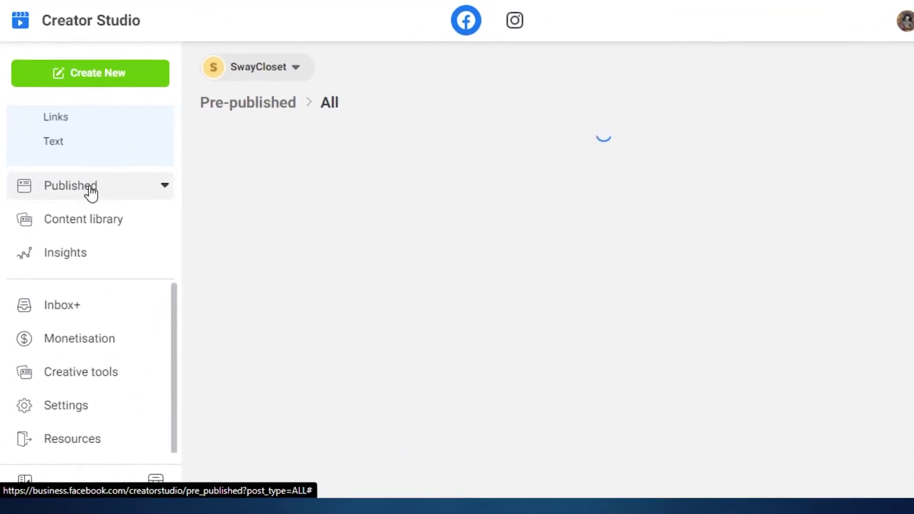
click(90, 191)
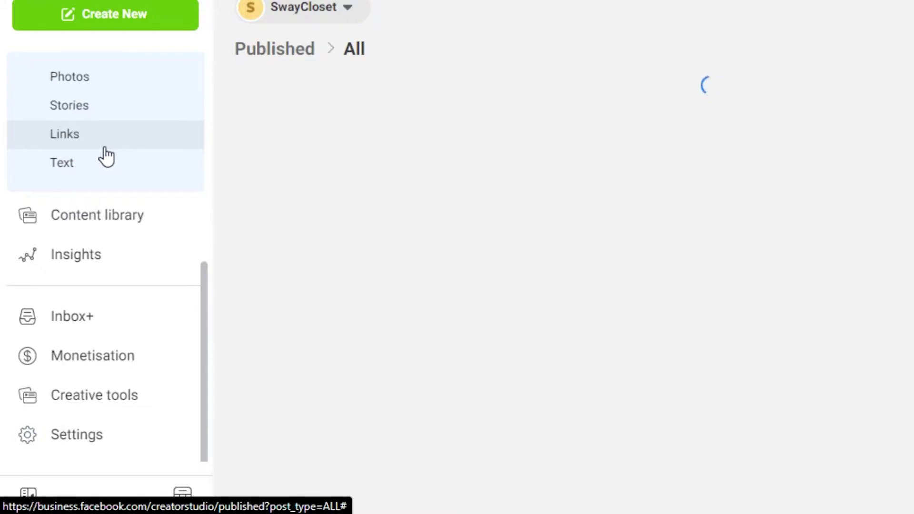
View the Content library section and its subsections, and return to the home page
click(106, 216)
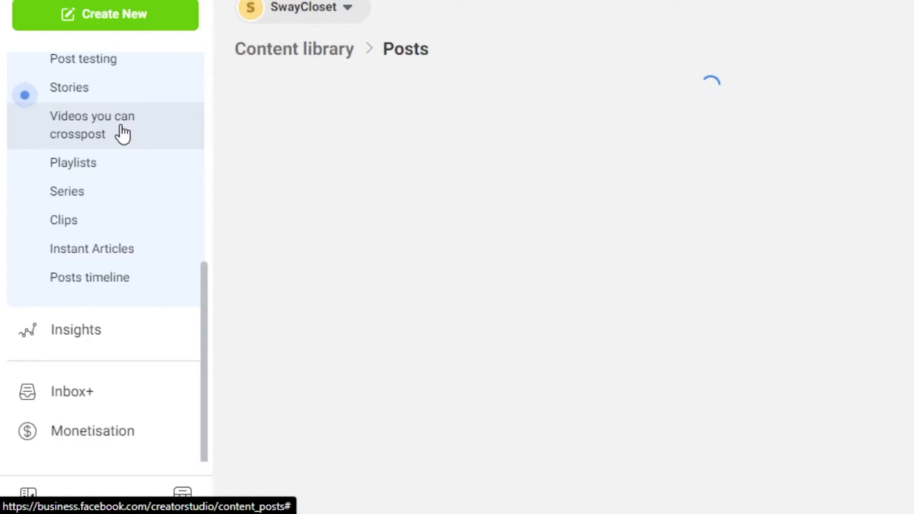
drag(202, 371, 199, 304)
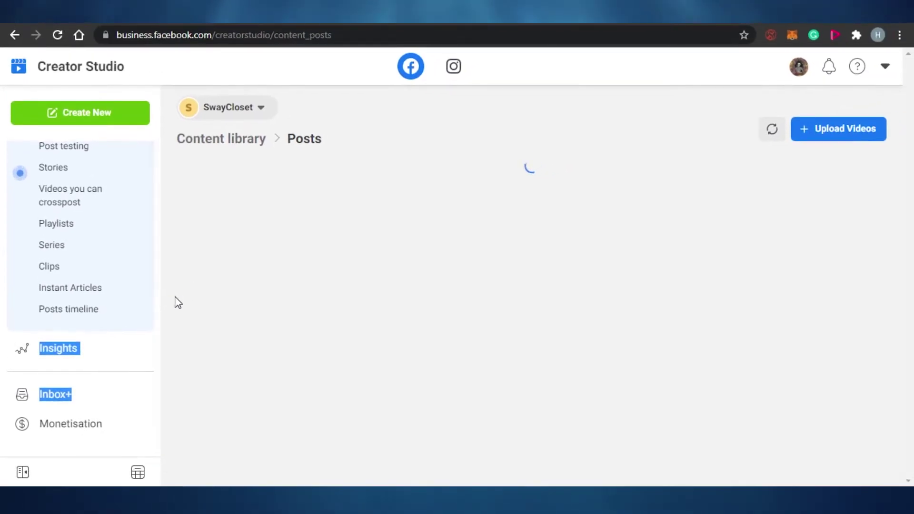
click(179, 317)
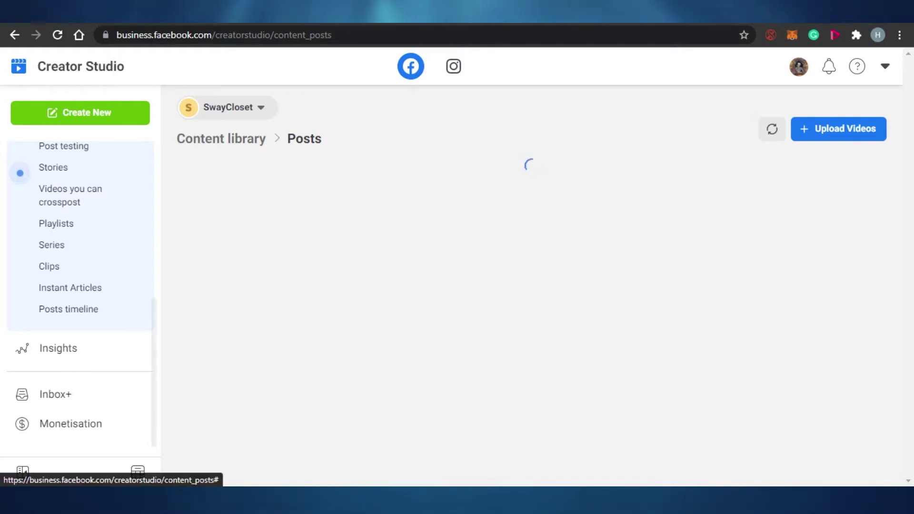
click(20, 70)
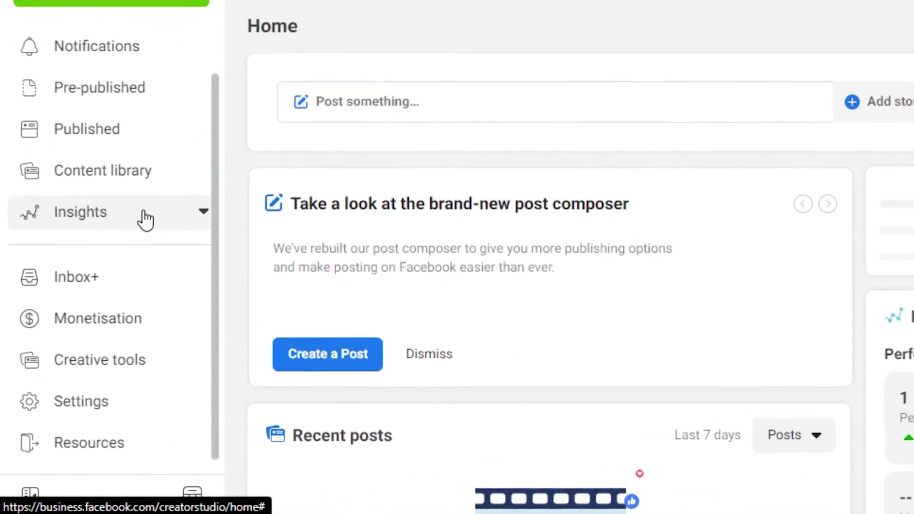
Open the Insights section and look through its page, video, story and Instant Articles subsections
click(148, 217)
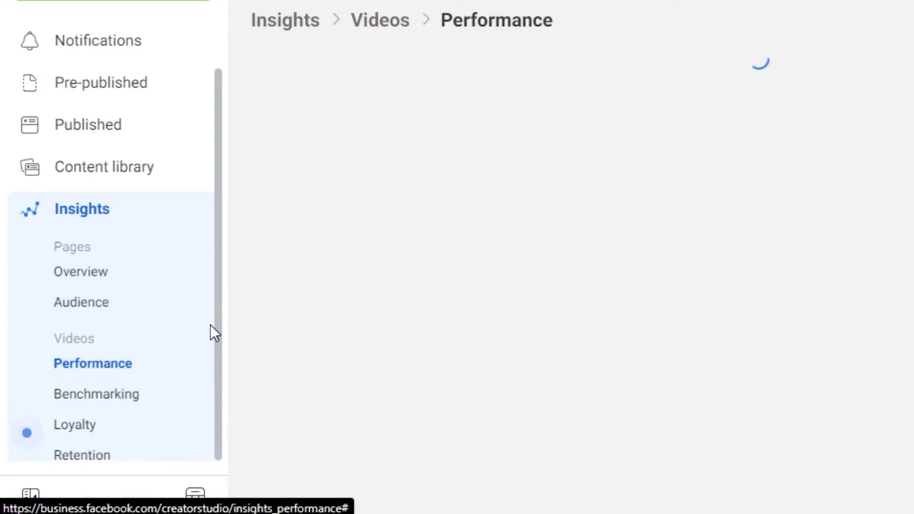
scroll(218, 333, down, 2)
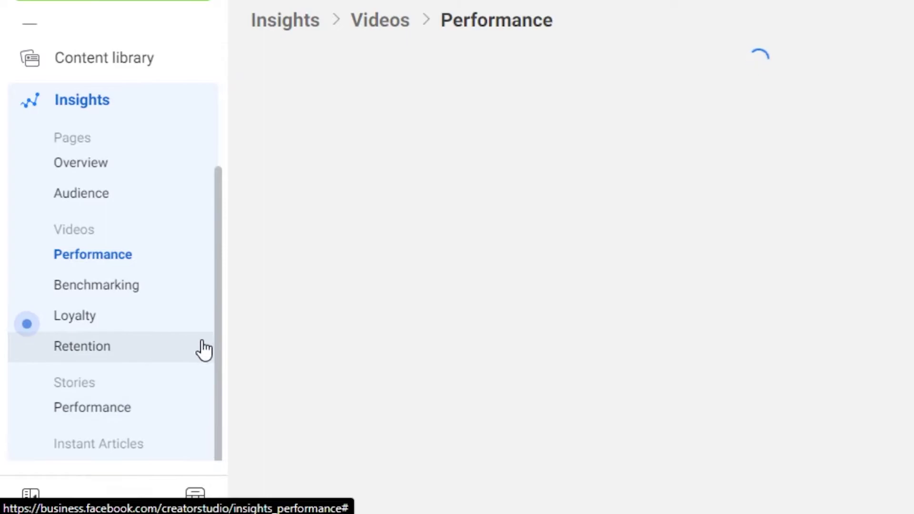
scroll(213, 376, down, 3)
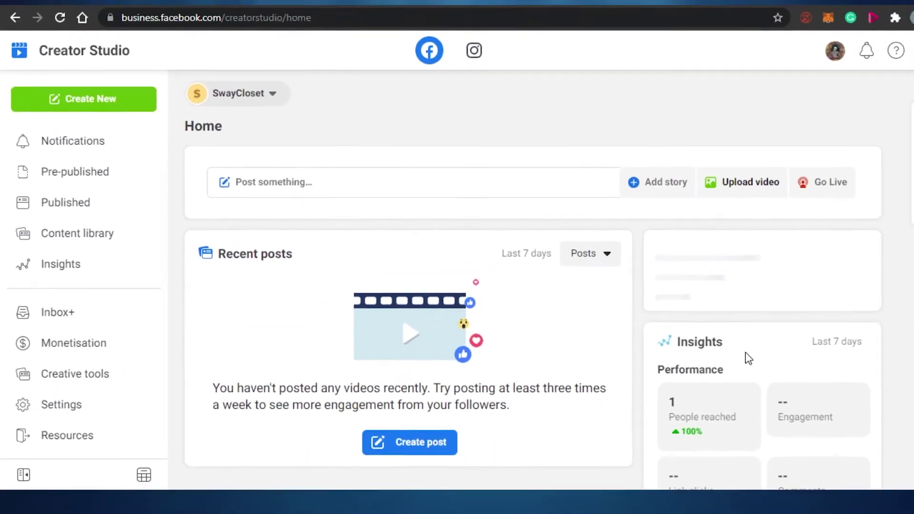
scroll(913, 127, down, 3)
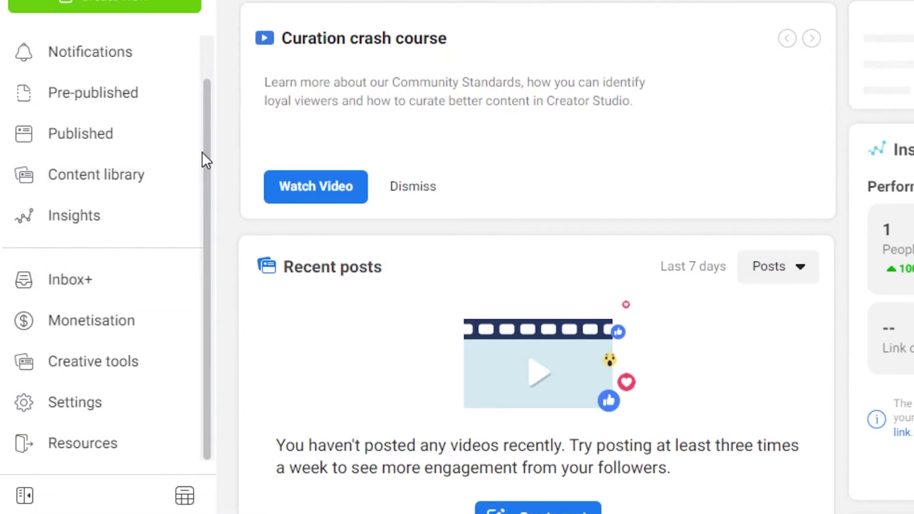
Open the Monetisation section, look through its subsections and return to the home page
click(123, 321)
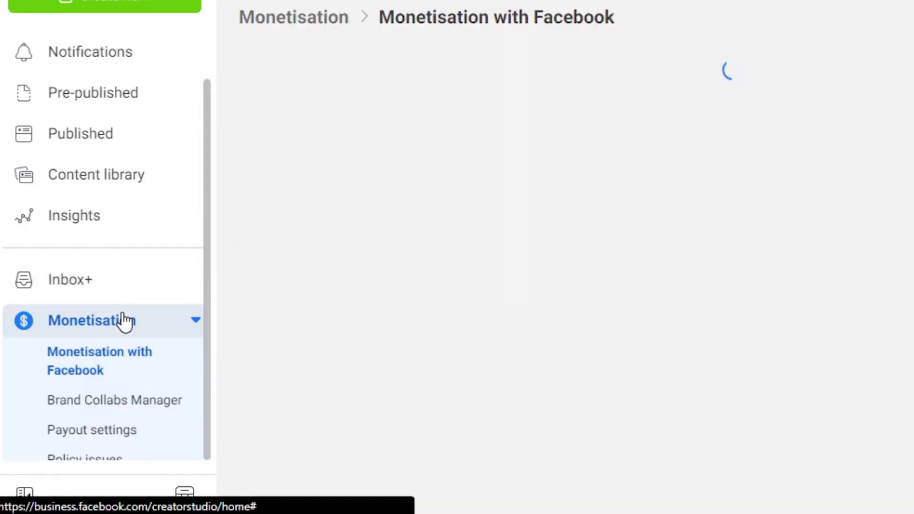
drag(208, 273, 207, 372)
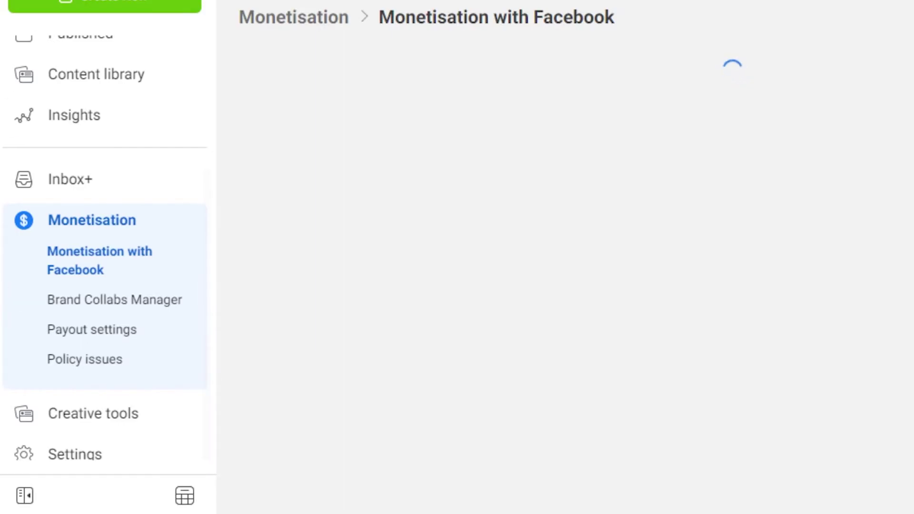
click(18, 8)
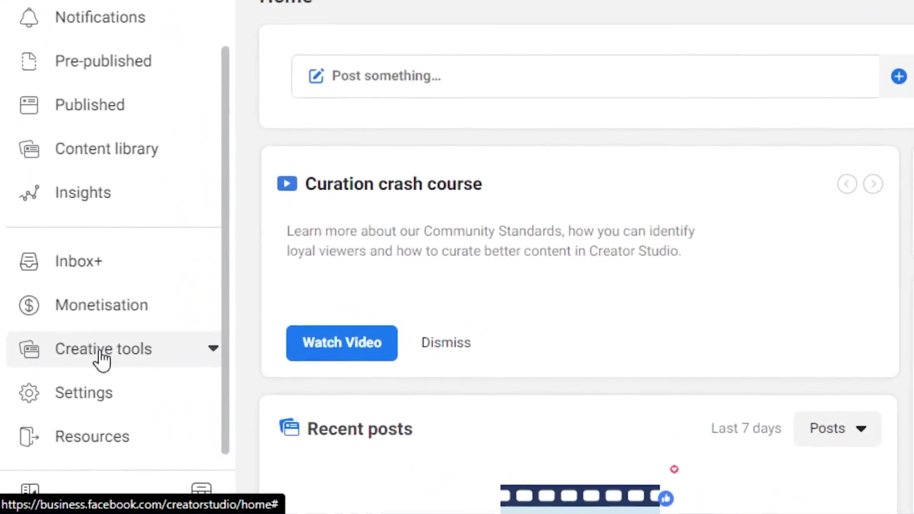
Open the Live dashboard of Creative tools, view the remaining sections and return to the home page
click(215, 357)
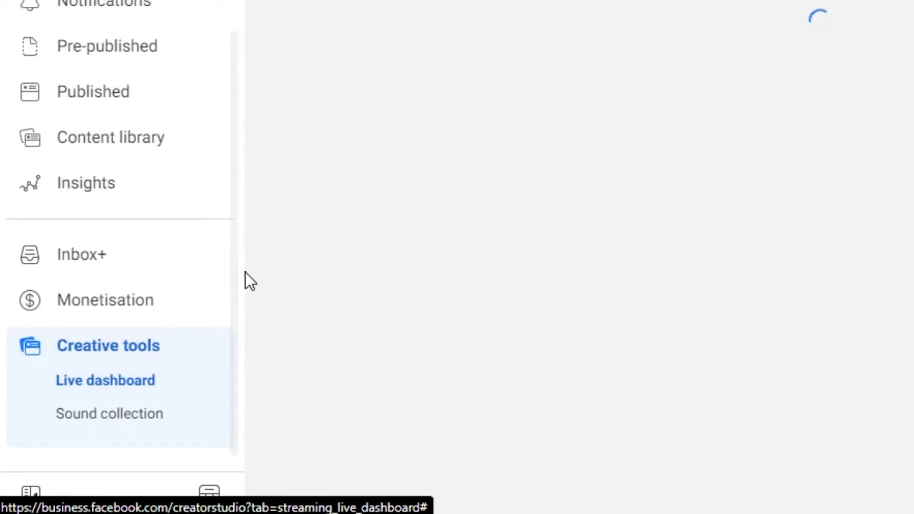
drag(237, 282, 236, 359)
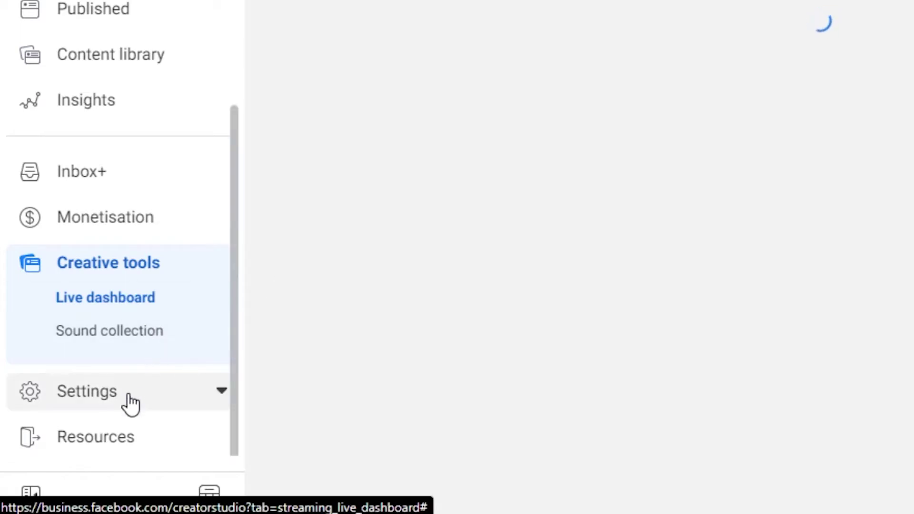
mouse_move(127, 423)
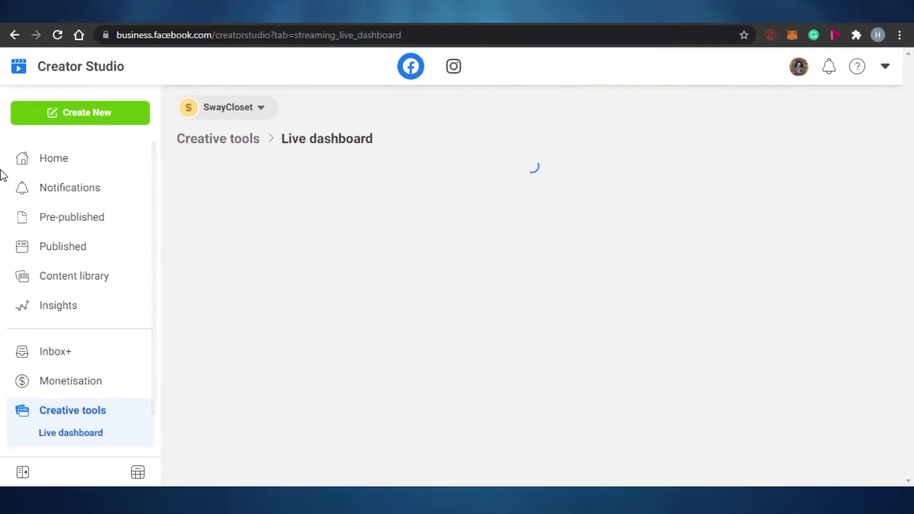
click(21, 69)
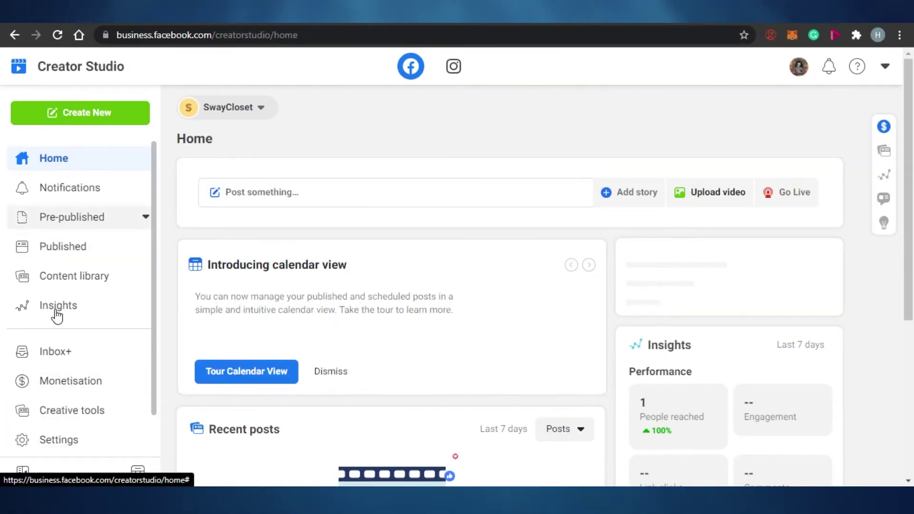
Examine the home page's section shortcuts, recent posts, insights and posts summary
drag(155, 281, 163, 229)
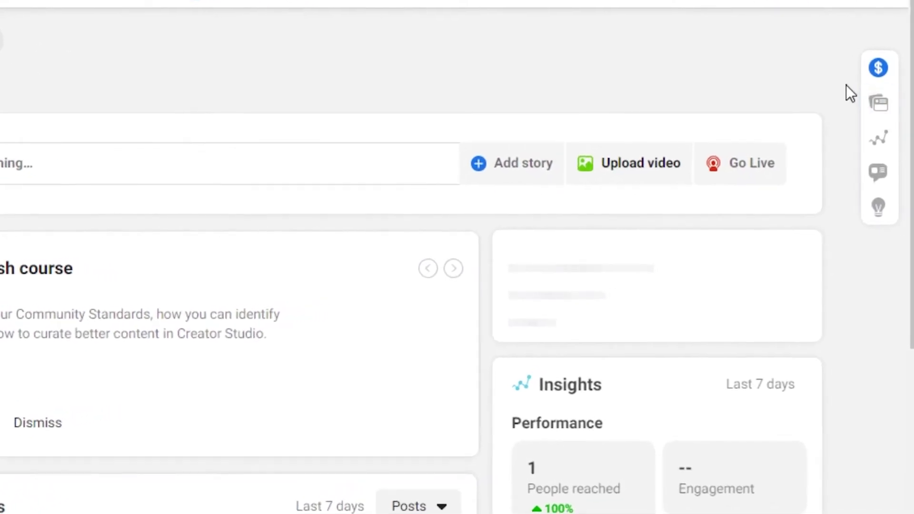
mouse_move(885, 138)
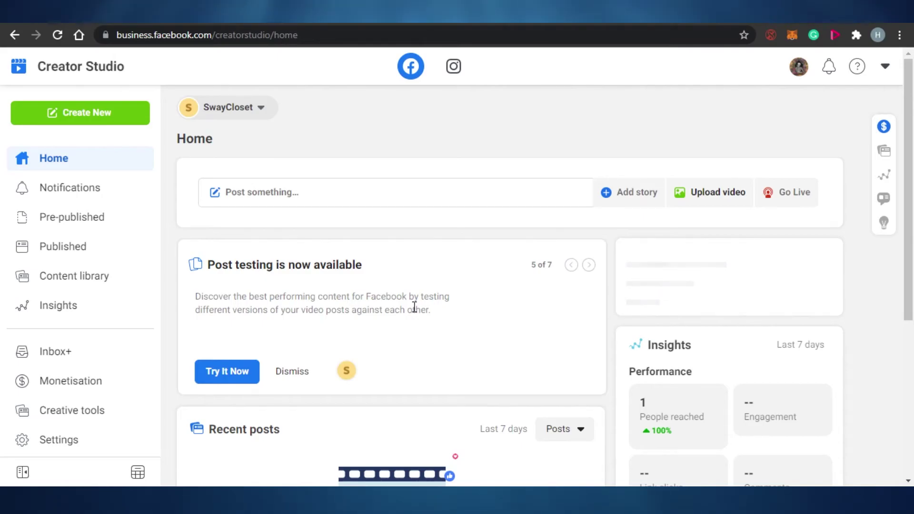
drag(909, 138, 909, 295)
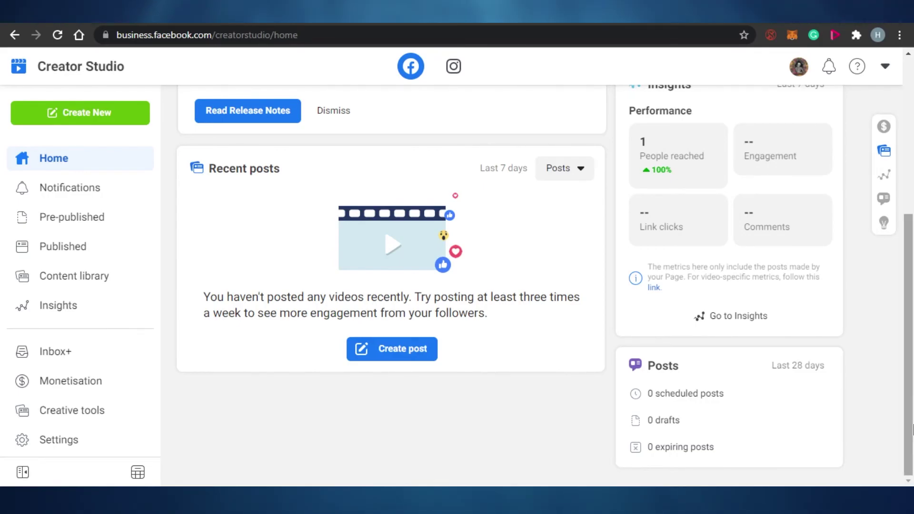
scroll(312, 78, up, 5)
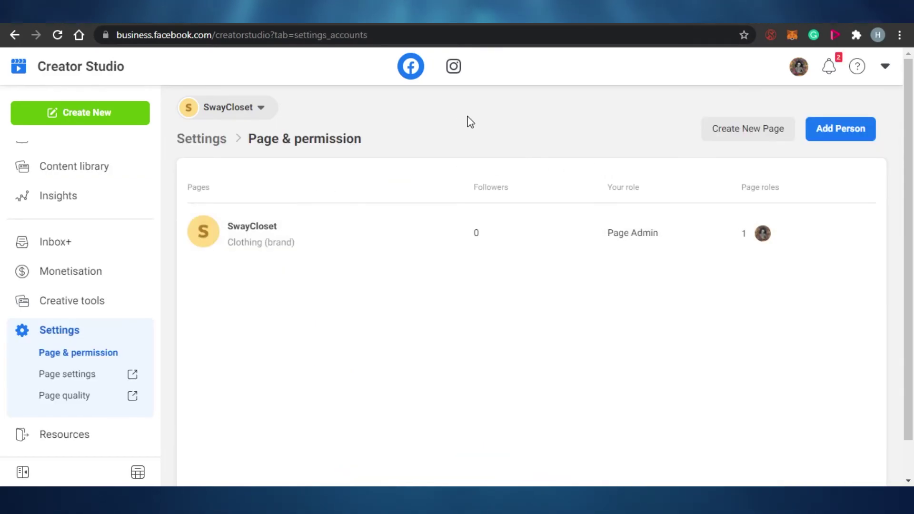
Open the content calendar in its week view and collapse the navigation sidebar to icons
click(135, 429)
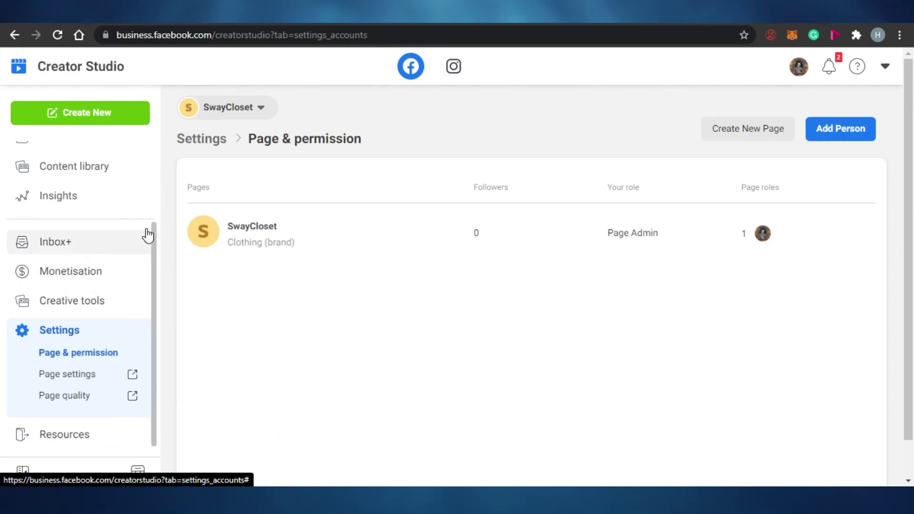
mouse_move(145, 470)
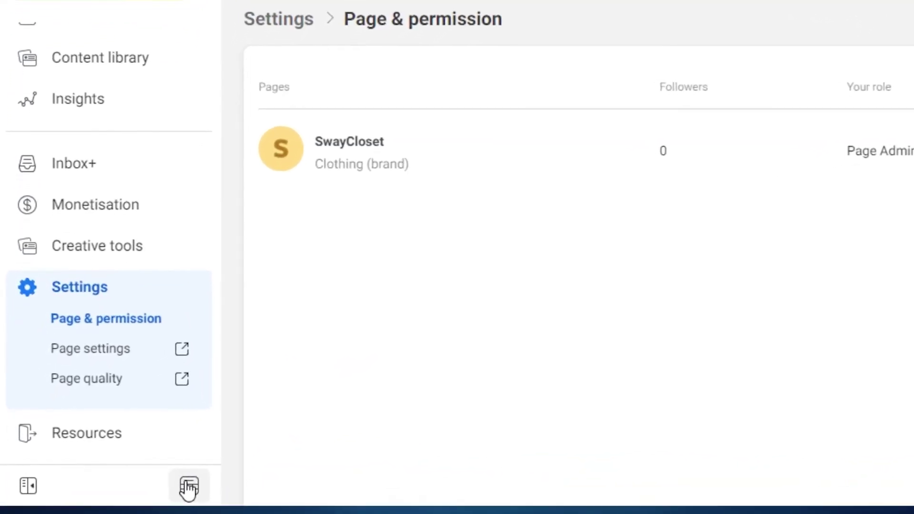
click(205, 491)
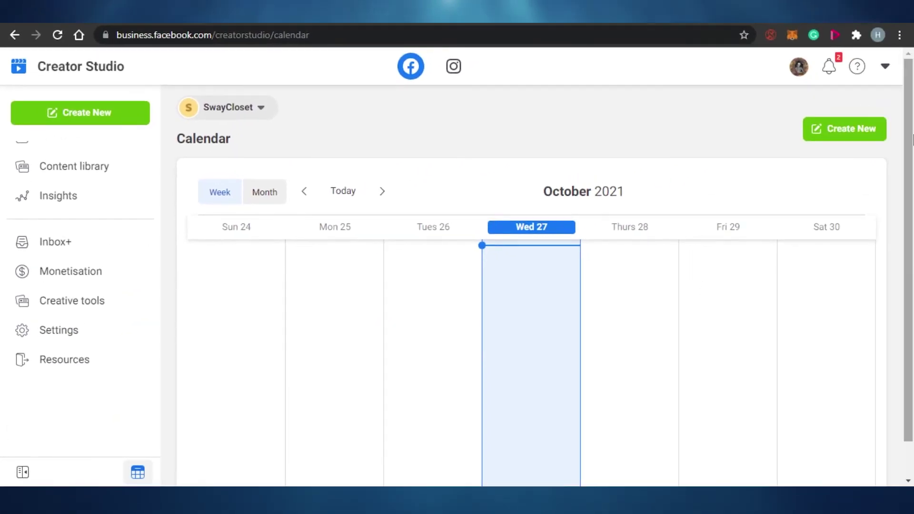
mouse_move(913, 189)
mouse_down()
mouse_move(913, 226)
mouse_move(913, 197)
mouse_up()
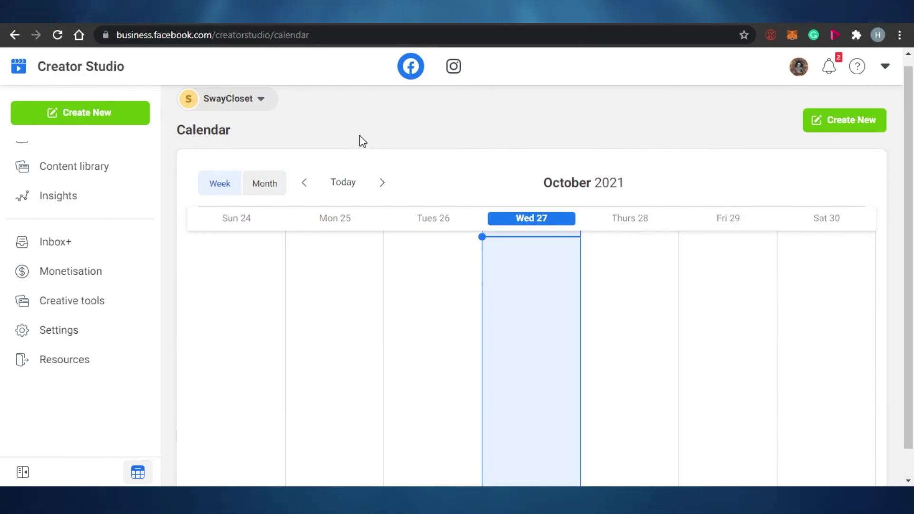
drag(910, 157, 910, 148)
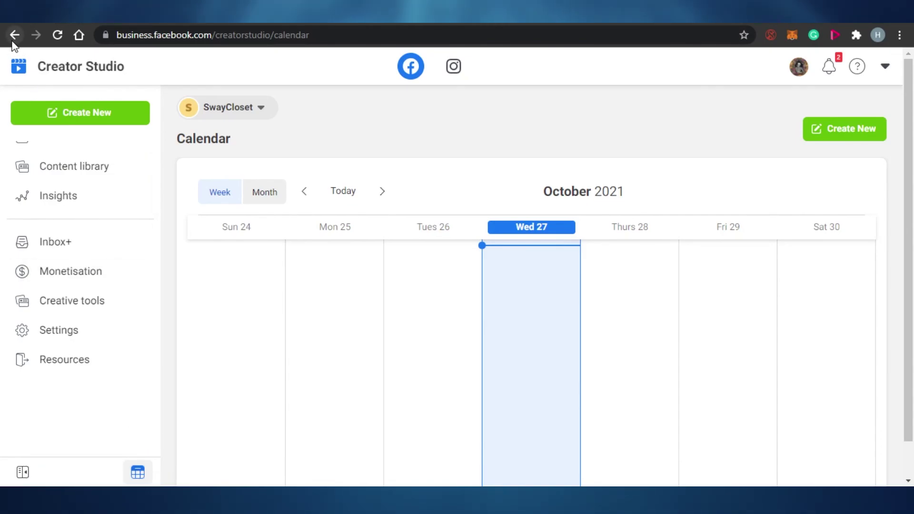
click(24, 476)
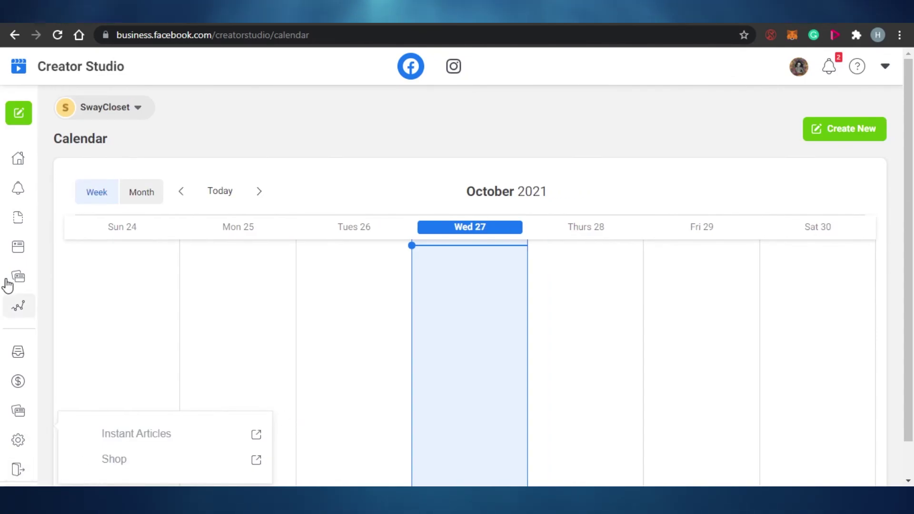